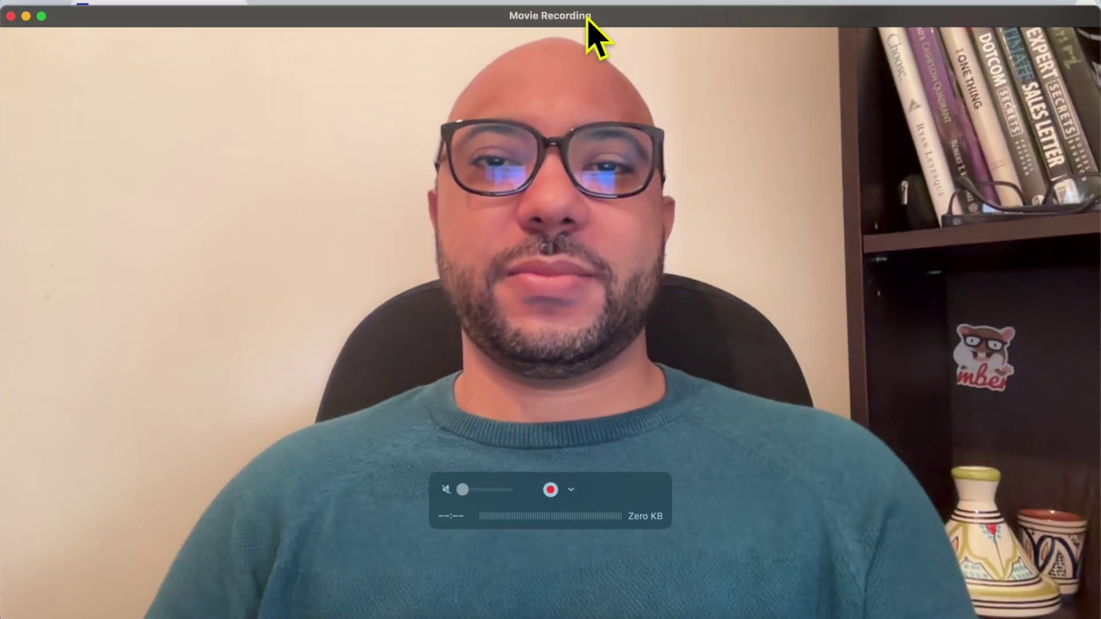
# Step: Minimize the Movie Recording camera preview to a small corner window
pyautogui.doubleClick(588, 19)
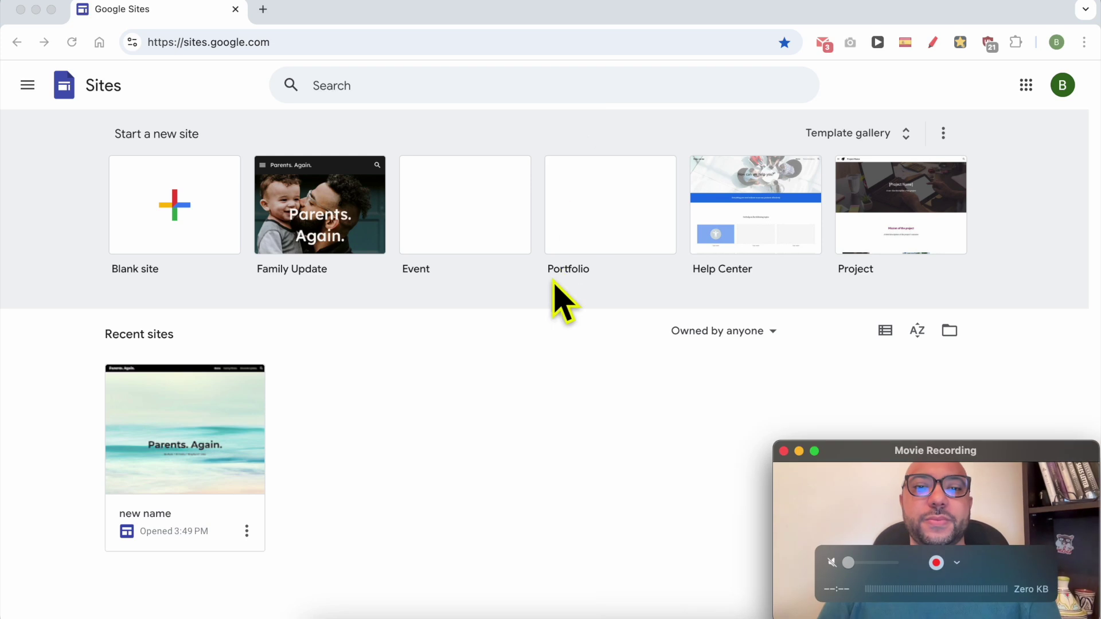
# Step: Go to Google Drive from the Sites main menu, opening it in a new tab
pyautogui.click(182, 43)
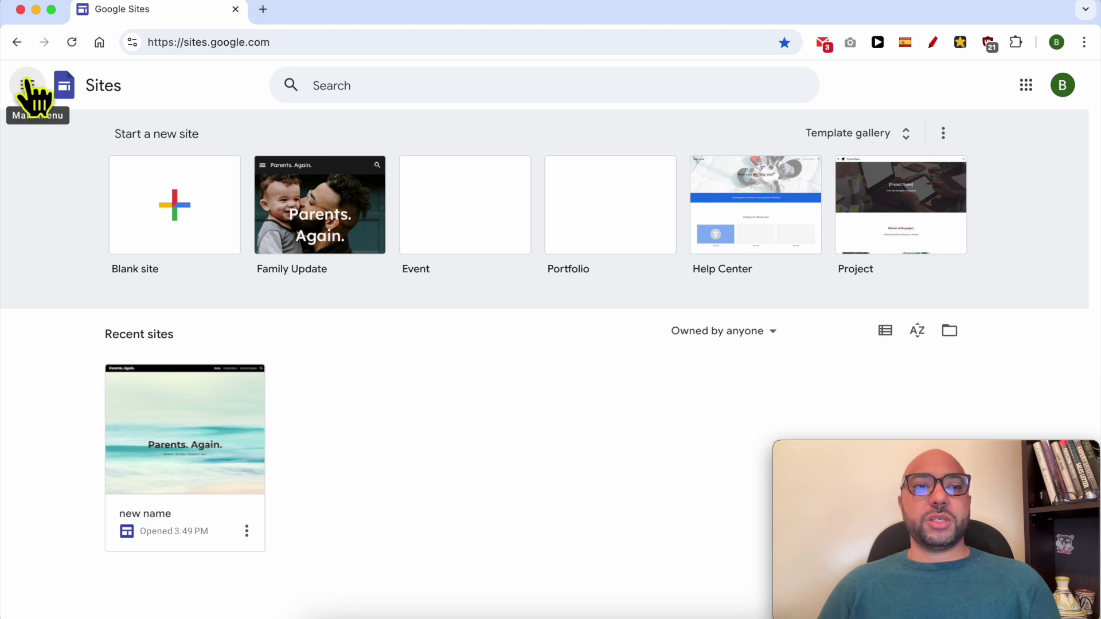
pyautogui.click(27, 86)
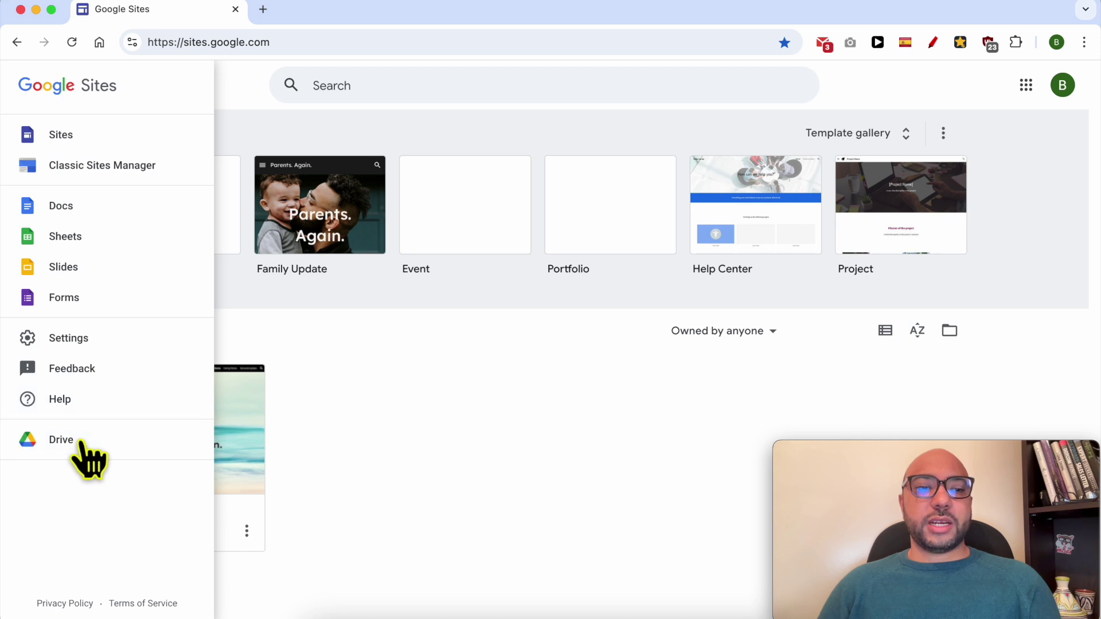
pyautogui.click(61, 439)
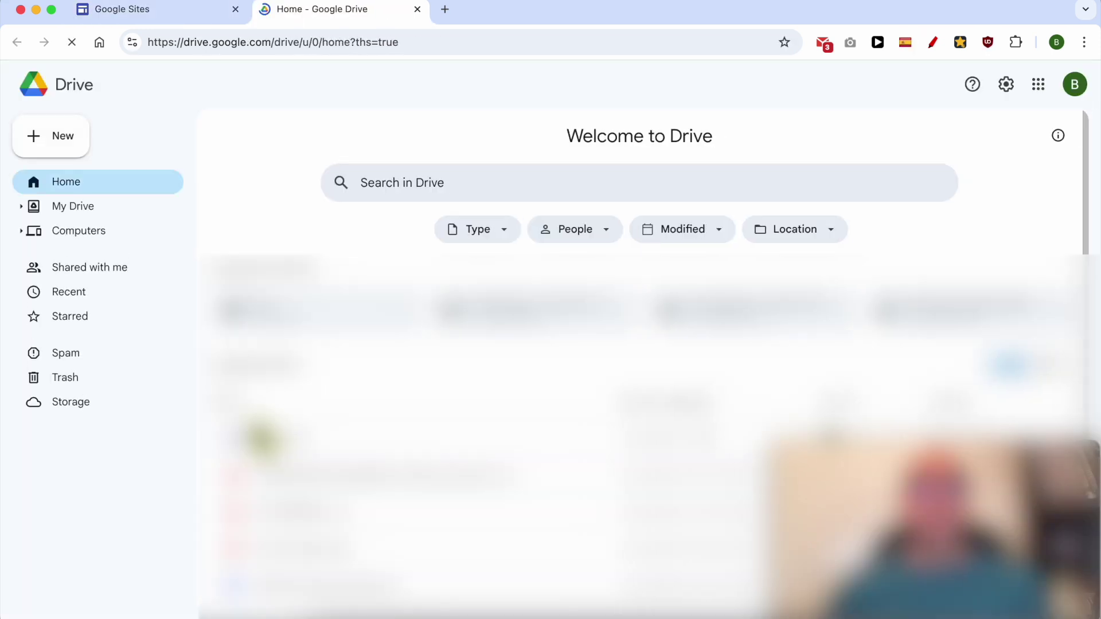
# Step: Show the Drive Trash and select the deleted site 'Copy of new name'
pyautogui.click(117, 389)
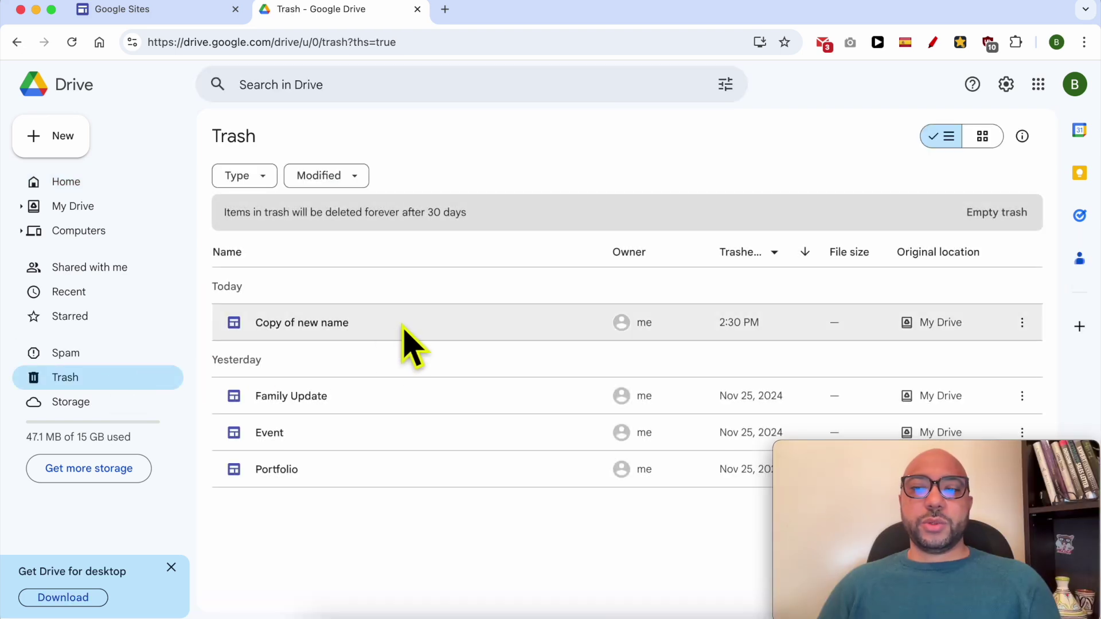
pyautogui.click(405, 344)
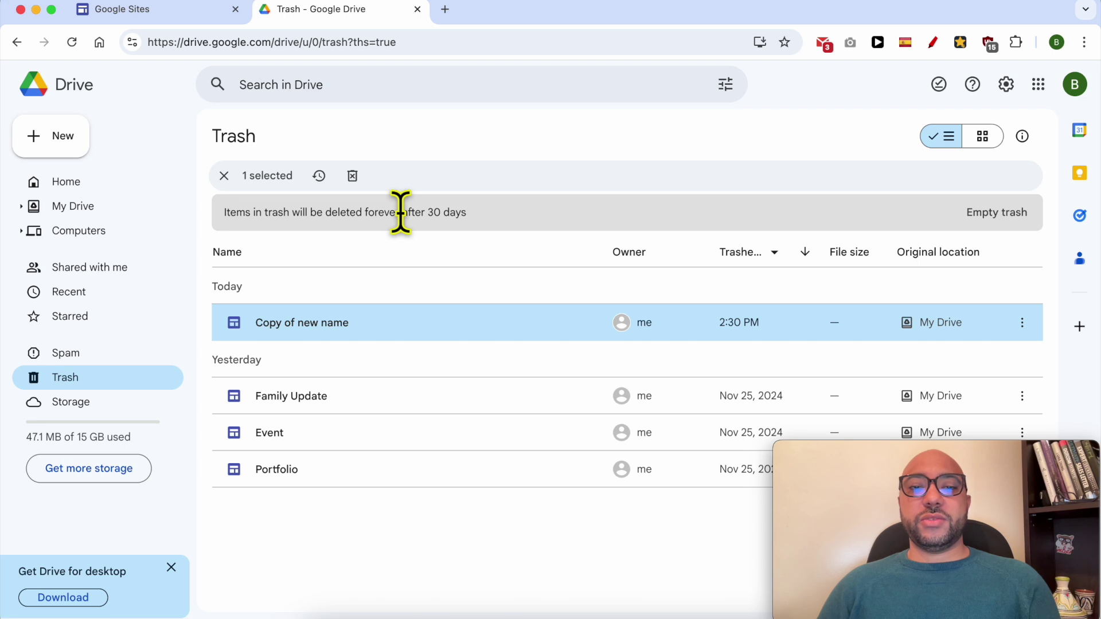
pyautogui.click(430, 212)
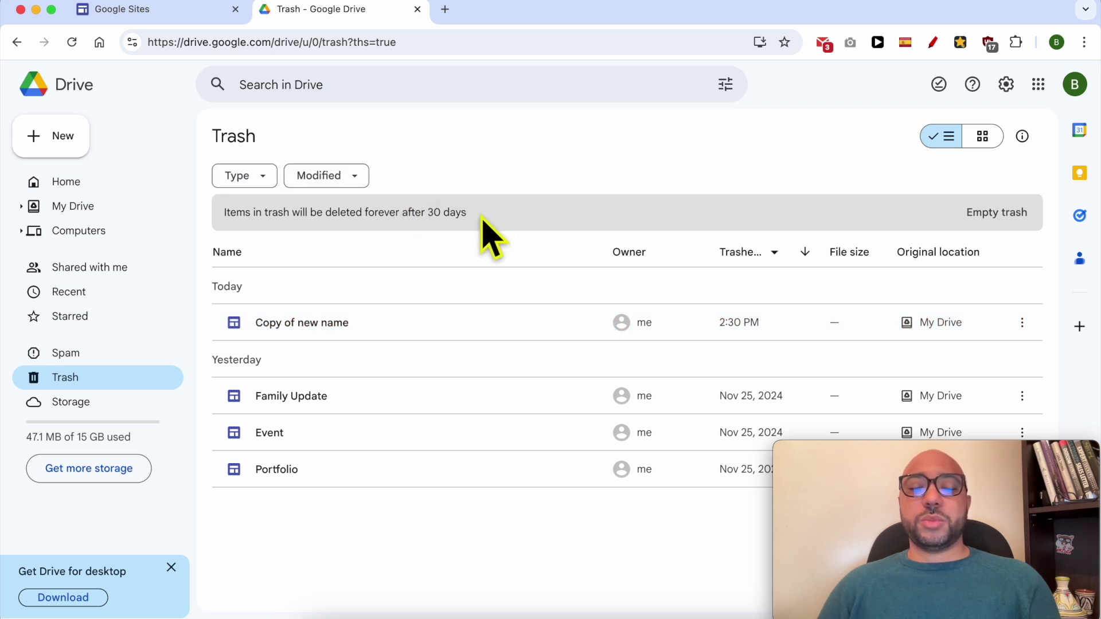
pyautogui.click(438, 325)
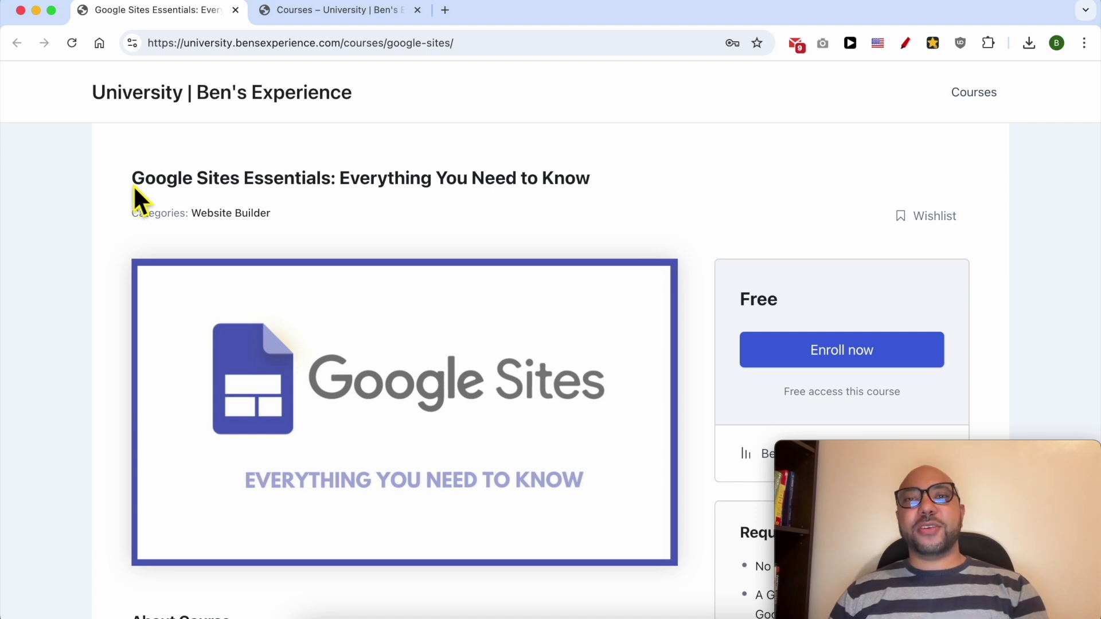
pyautogui.scroll(-2, 113, 239)
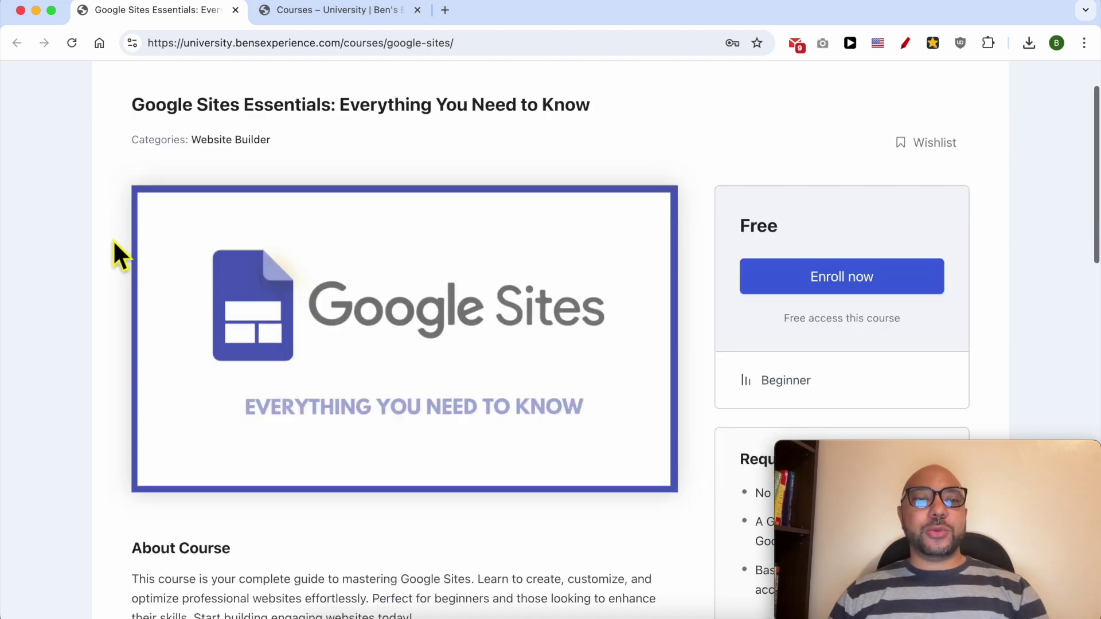
pyautogui.scroll(-3, 113, 241)
pyautogui.scroll(-4, 113, 241)
pyautogui.scroll(-2, 113, 241)
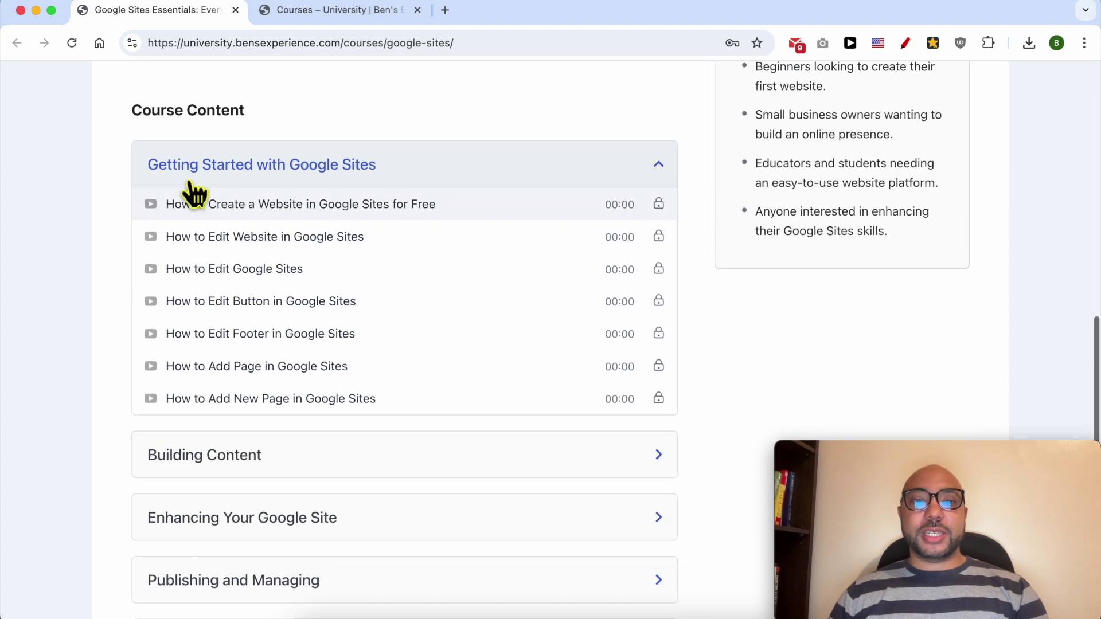
pyautogui.scroll(-1, 247, 184)
pyautogui.scroll(-3, 232, 258)
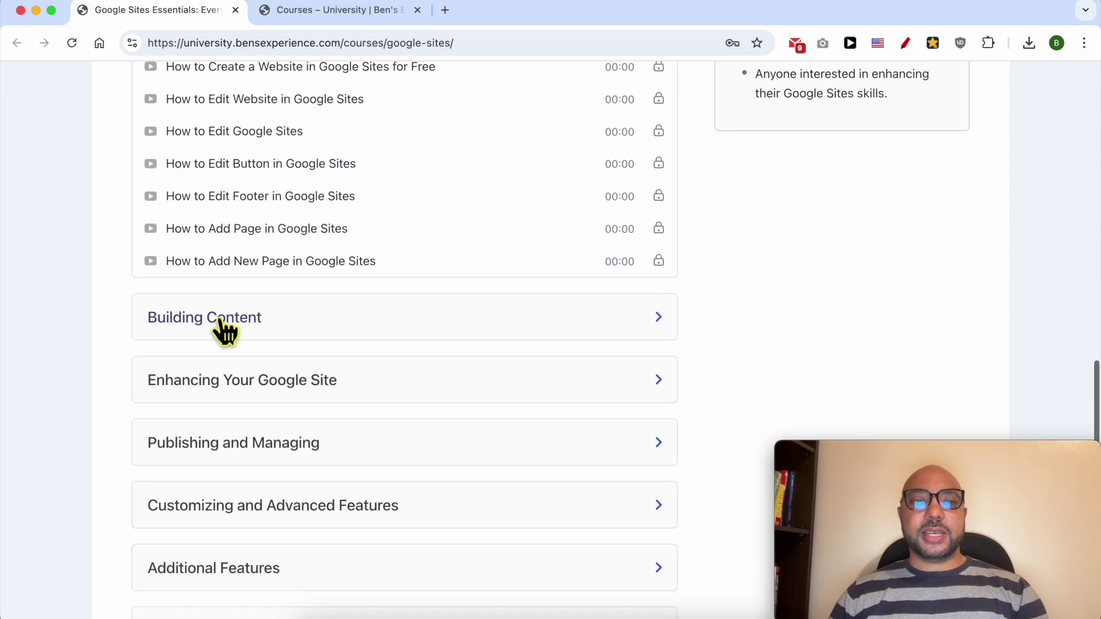
# Step: Expand the Building Content, Enhancing, Publishing, Customizing and Additional Features lesson sections
pyautogui.click(226, 327)
pyautogui.scroll(-2, 233, 331)
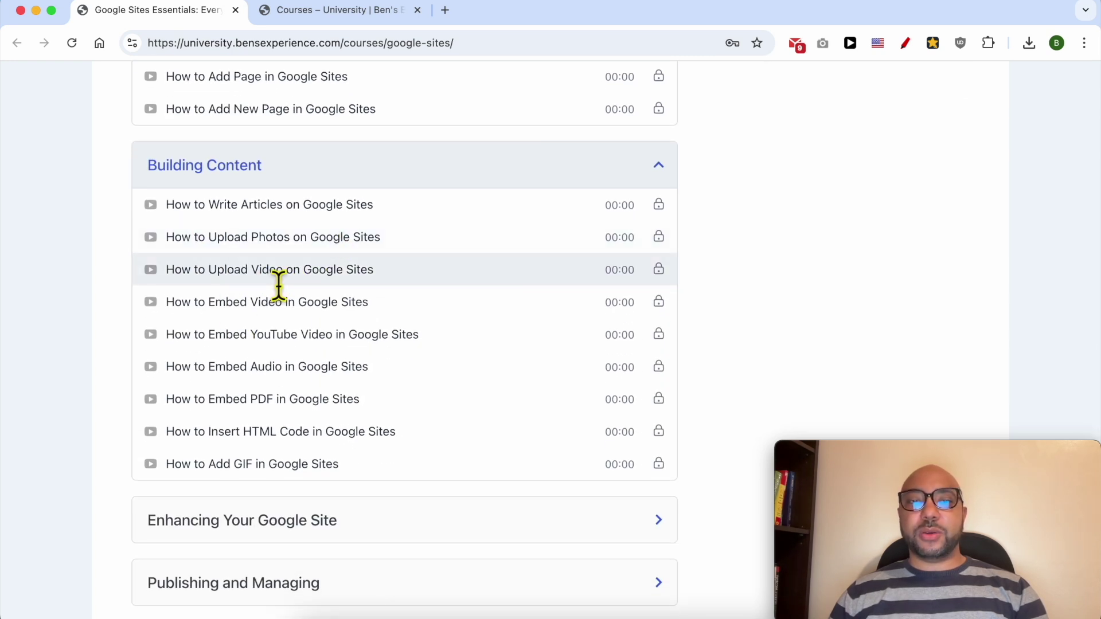
pyautogui.scroll(-3, 284, 293)
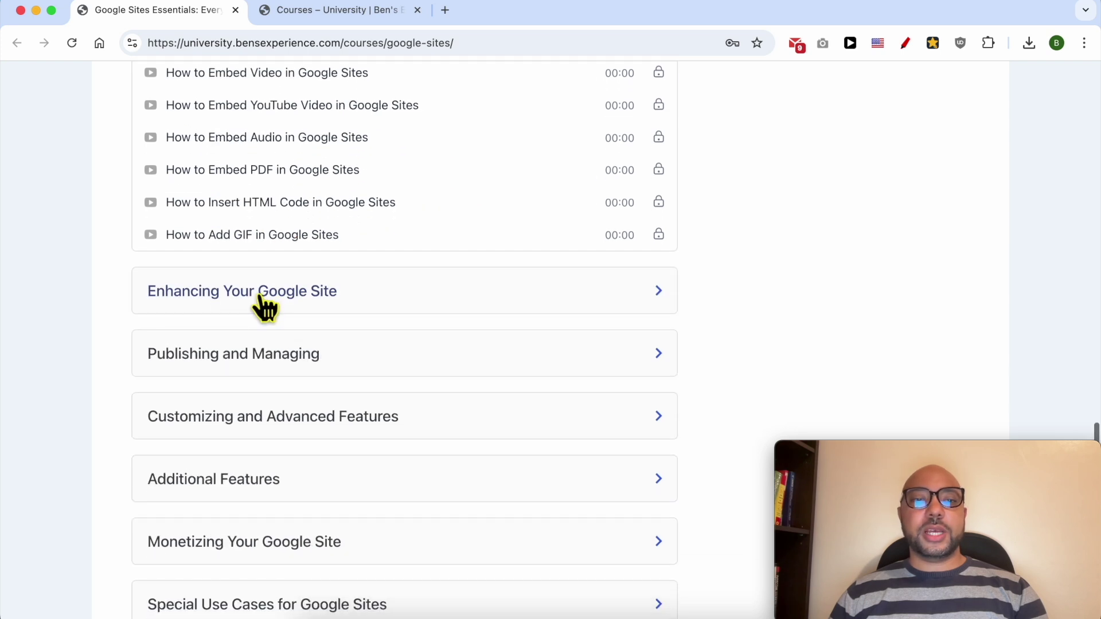
pyautogui.click(258, 307)
pyautogui.scroll(-2, 274, 346)
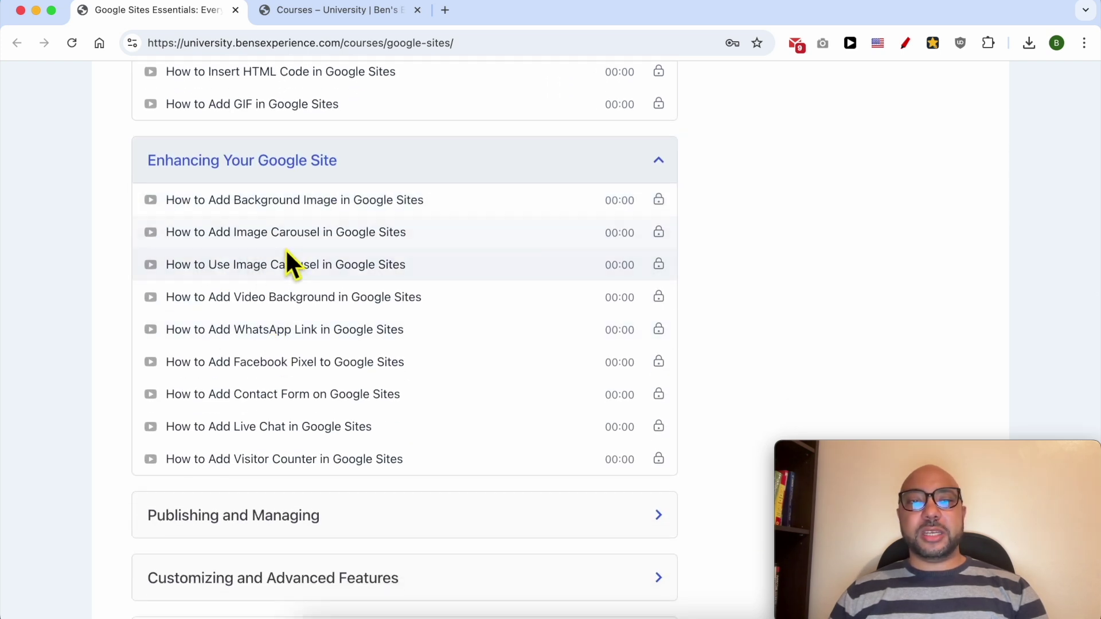
pyautogui.scroll(-2, 289, 272)
pyautogui.scroll(-1, 270, 312)
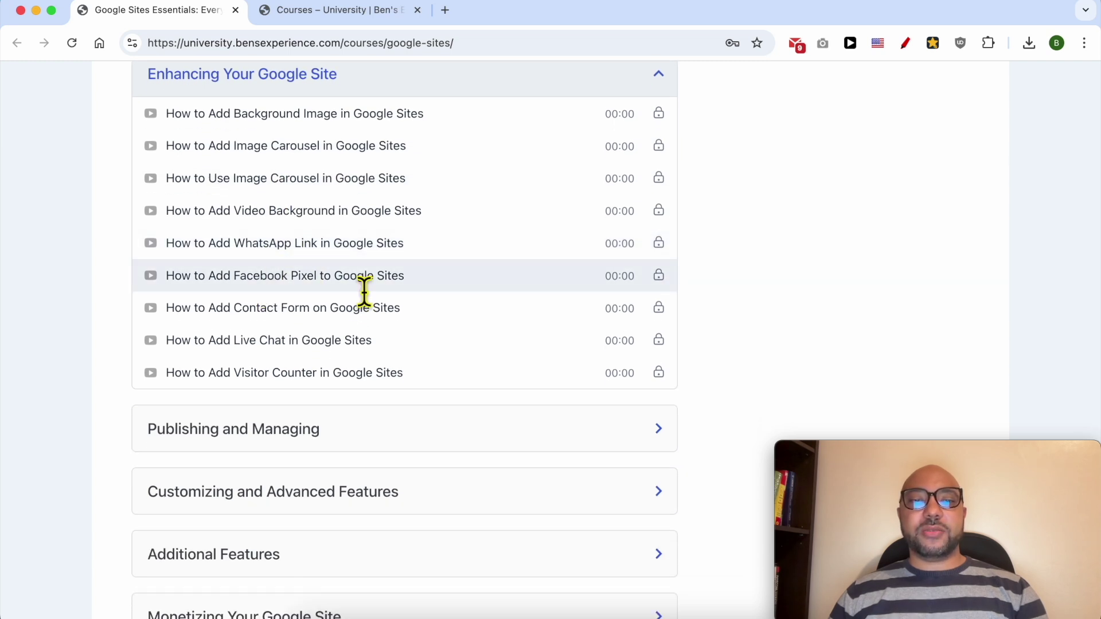
pyautogui.scroll(-5, 358, 290)
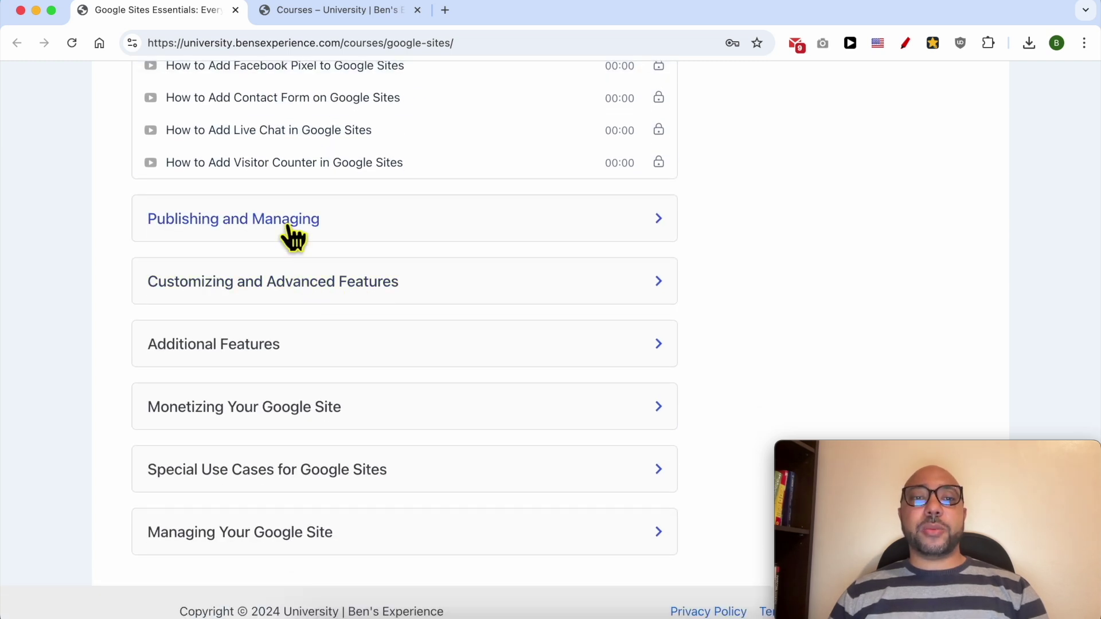
pyautogui.click(289, 228)
pyautogui.scroll(-3, 286, 267)
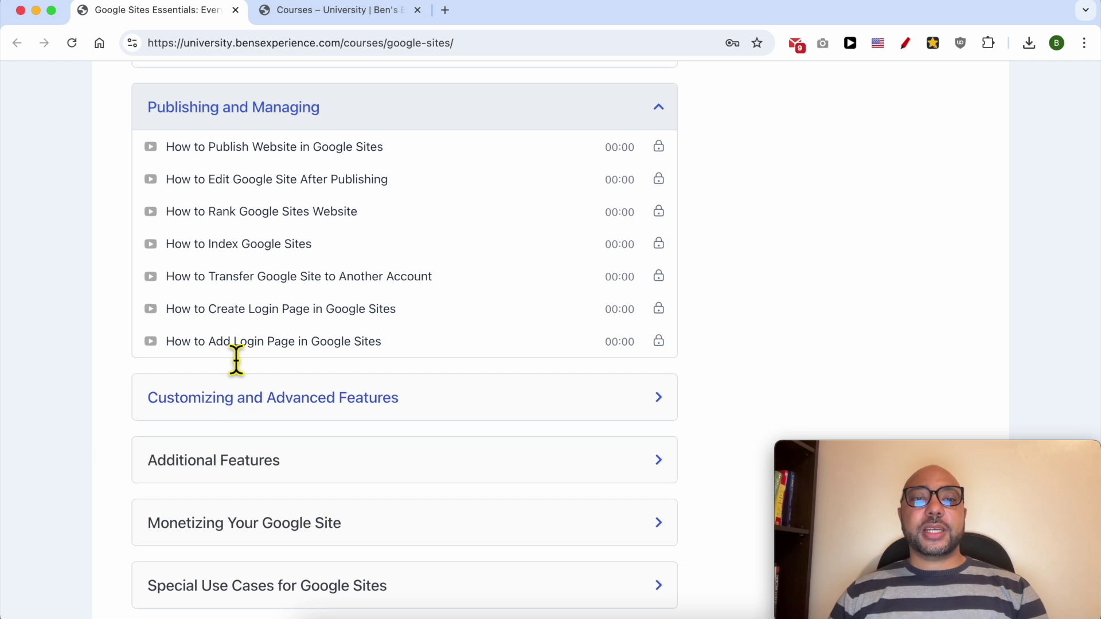
pyautogui.click(233, 400)
pyautogui.scroll(-8, 246, 393)
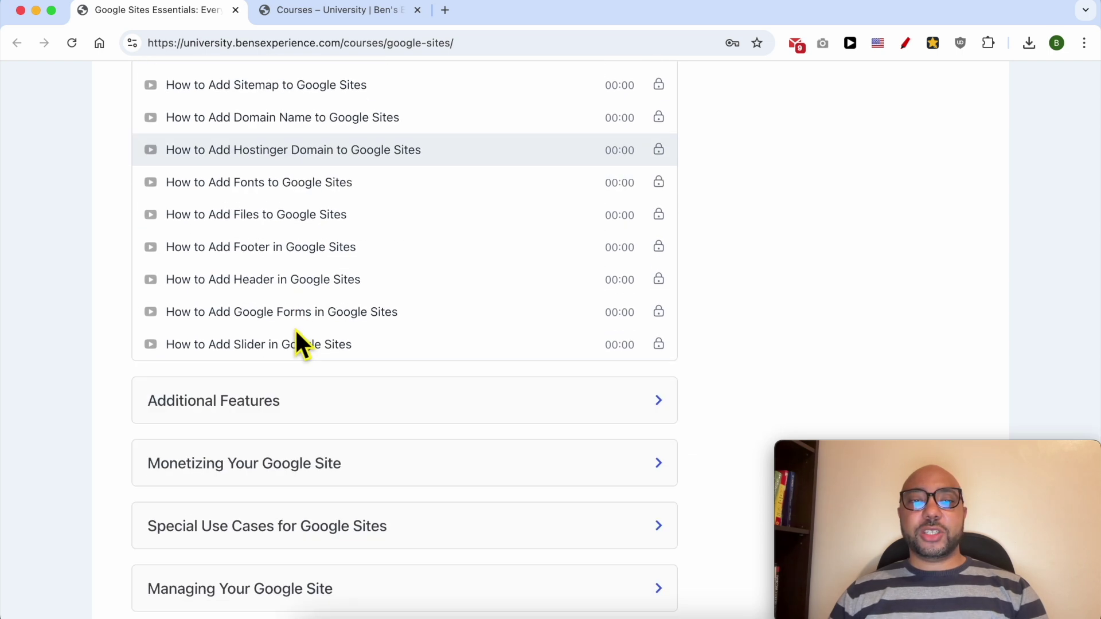
pyautogui.scroll(1, 266, 173)
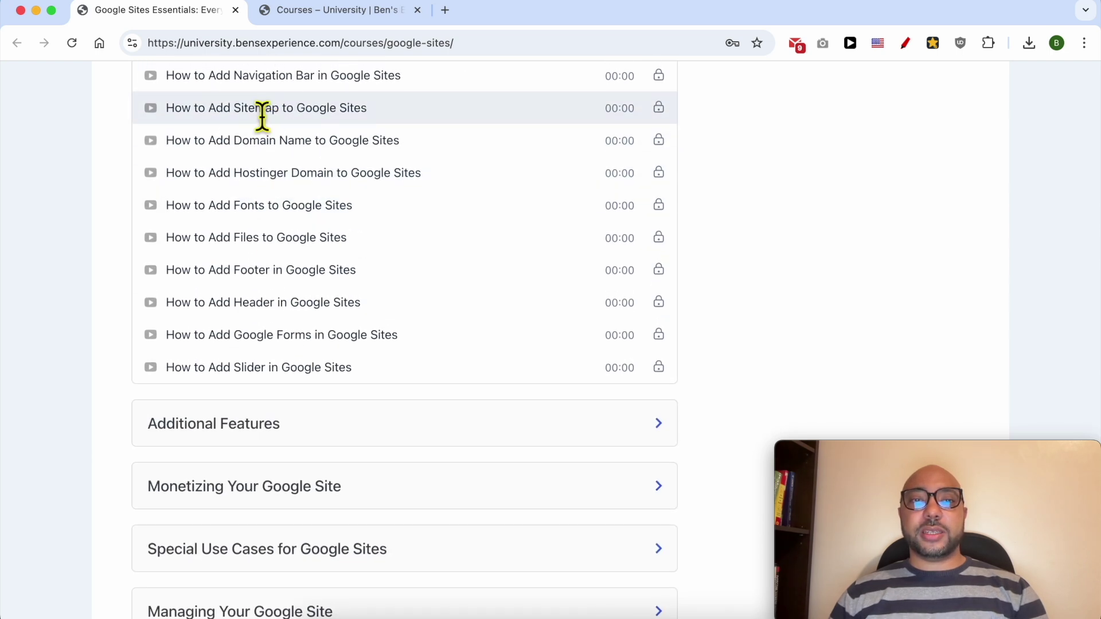
pyautogui.scroll(-3, 275, 258)
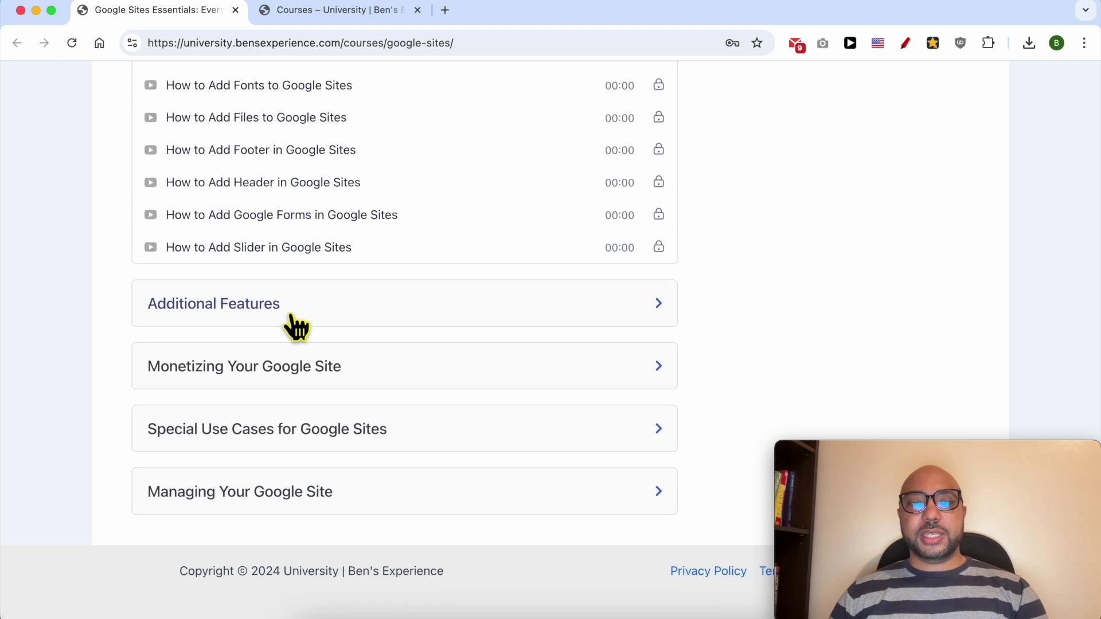
pyautogui.click(290, 322)
pyautogui.click(293, 322)
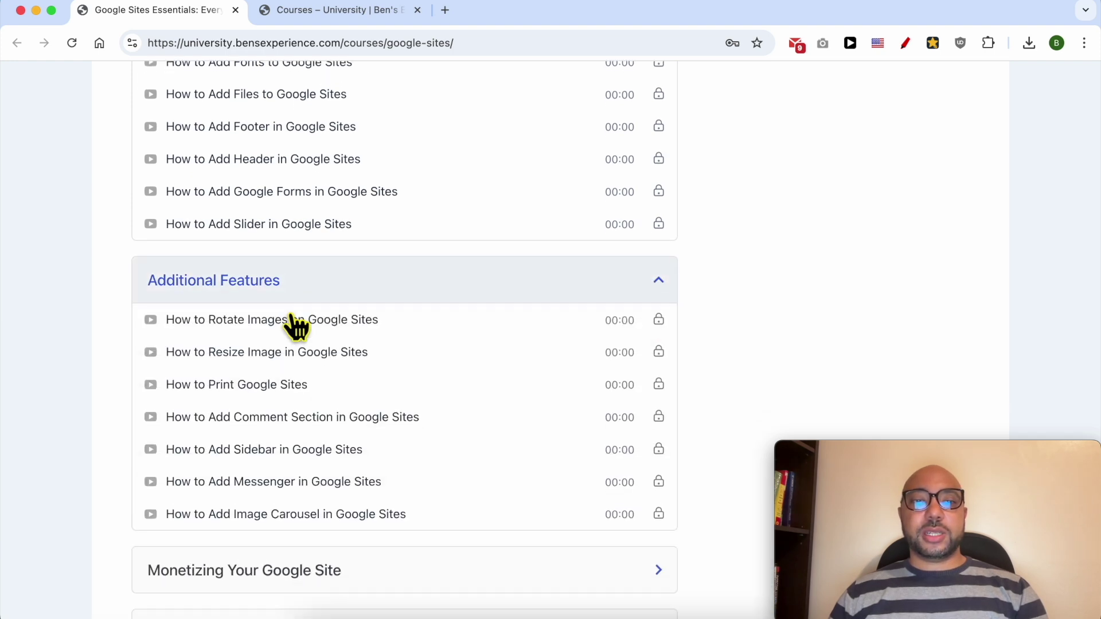
pyautogui.scroll(-2, 258, 293)
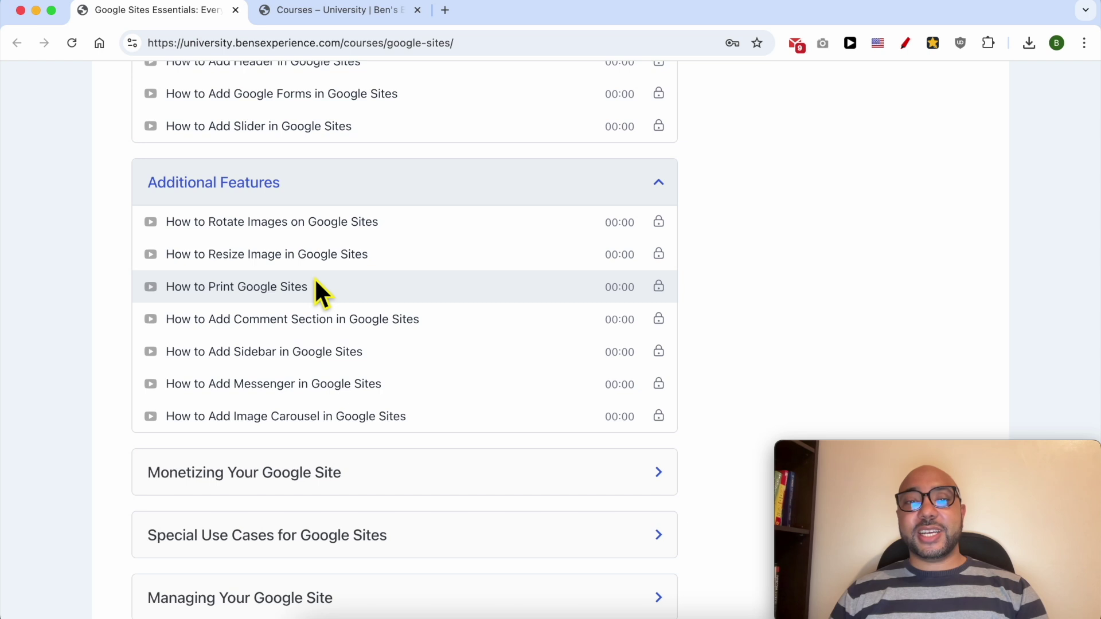
pyautogui.scroll(-2, 340, 296)
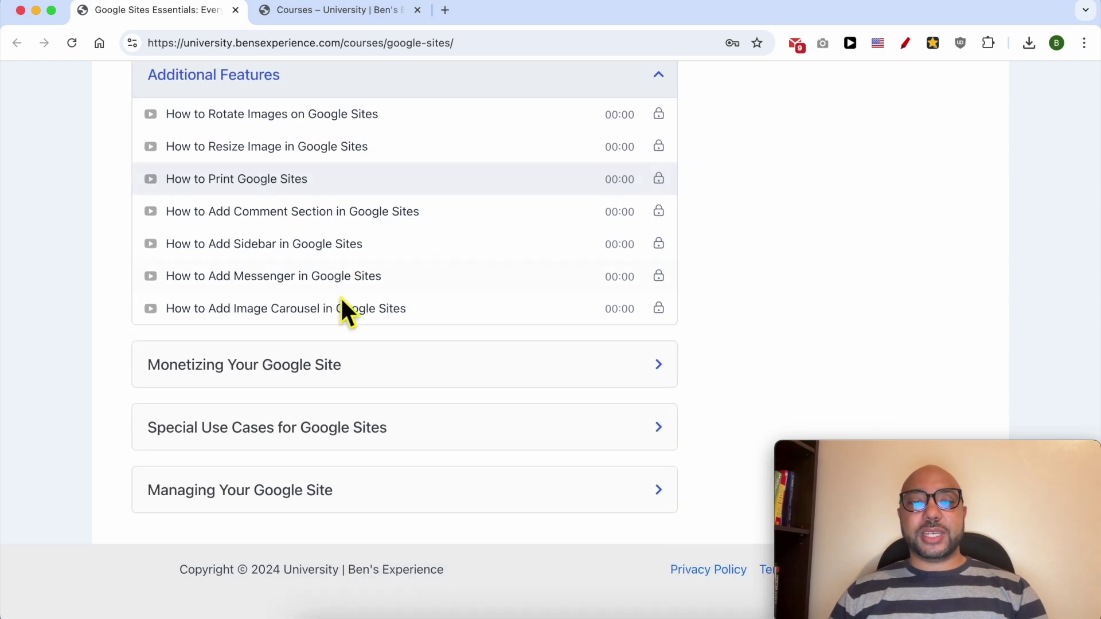
# Step: Expand the Monetizing, Special Use Cases and Managing sections, then go to the Courses listing
pyautogui.click(277, 379)
pyautogui.scroll(-2, 277, 379)
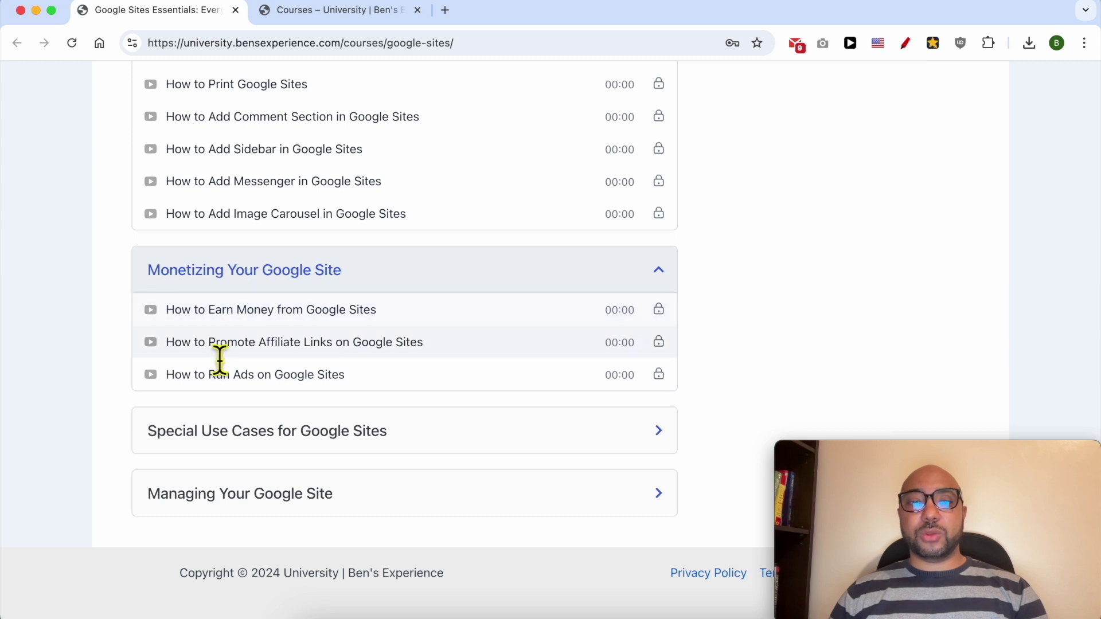
pyautogui.click(283, 431)
pyautogui.scroll(-5, 284, 379)
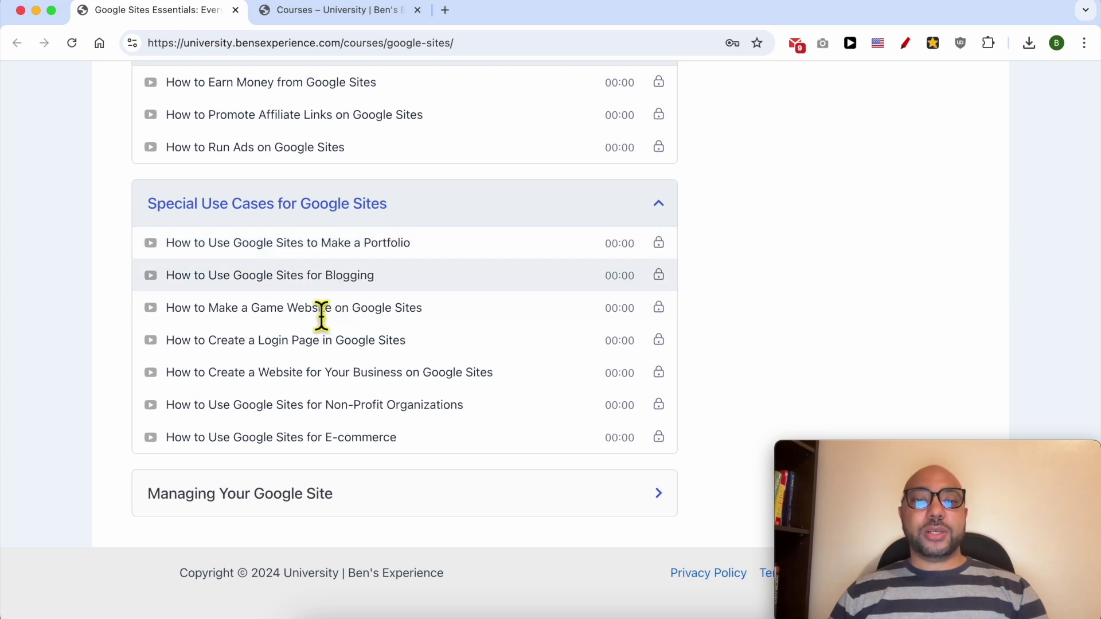
pyautogui.tripleClick(280, 355)
pyautogui.scroll(-1, 276, 369)
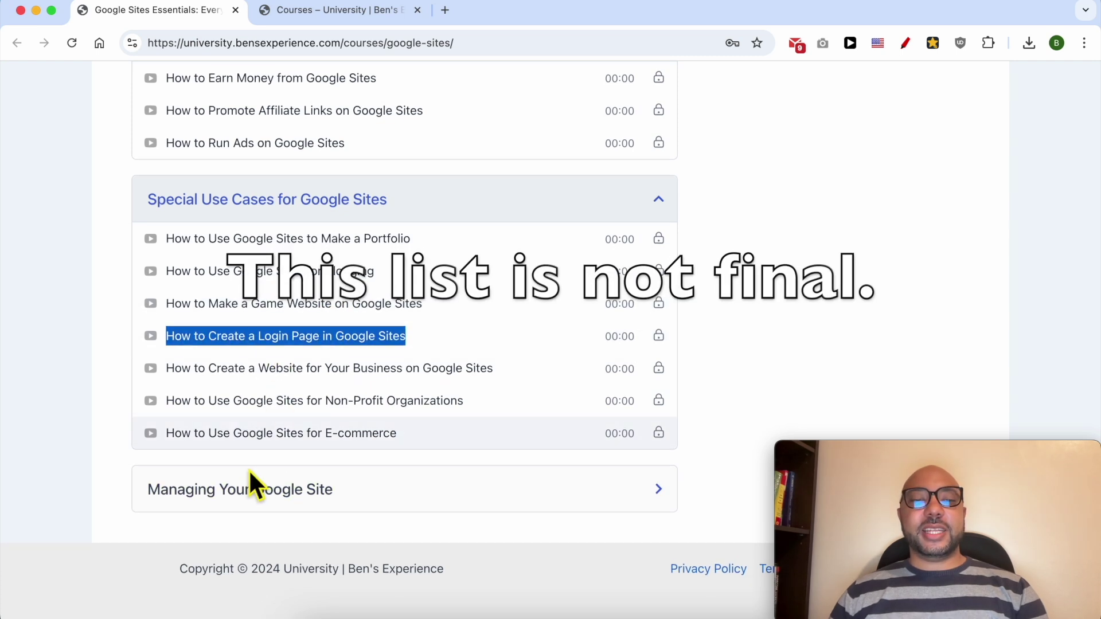
pyautogui.click(245, 486)
pyautogui.scroll(-2, 237, 504)
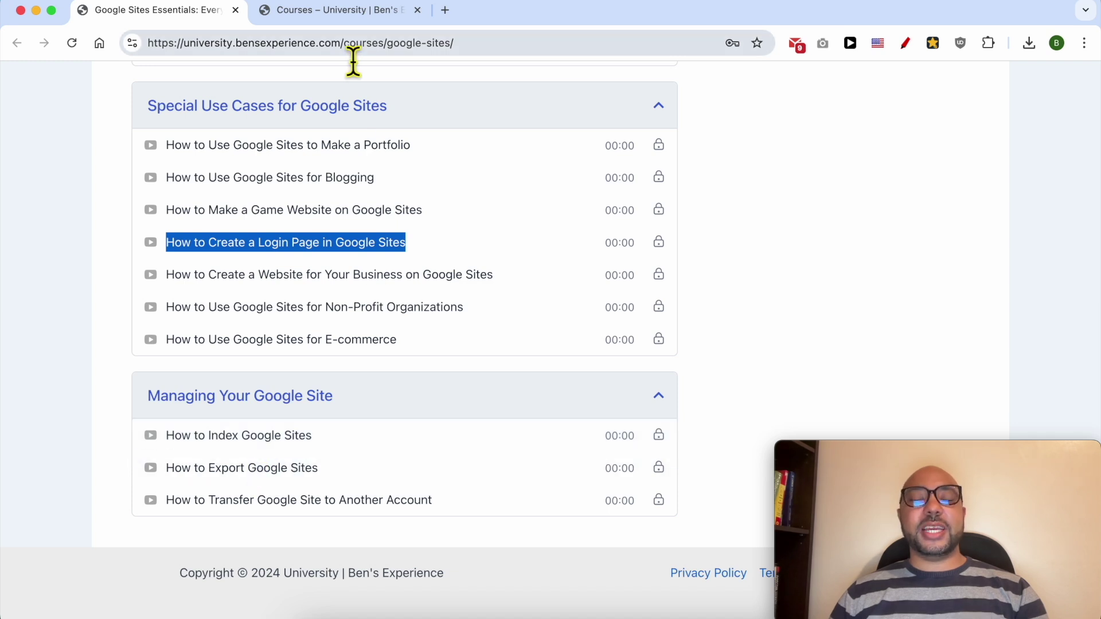
pyautogui.scroll(5, 246, 393)
pyautogui.scroll(5, 250, 396)
pyautogui.scroll(5, 256, 400)
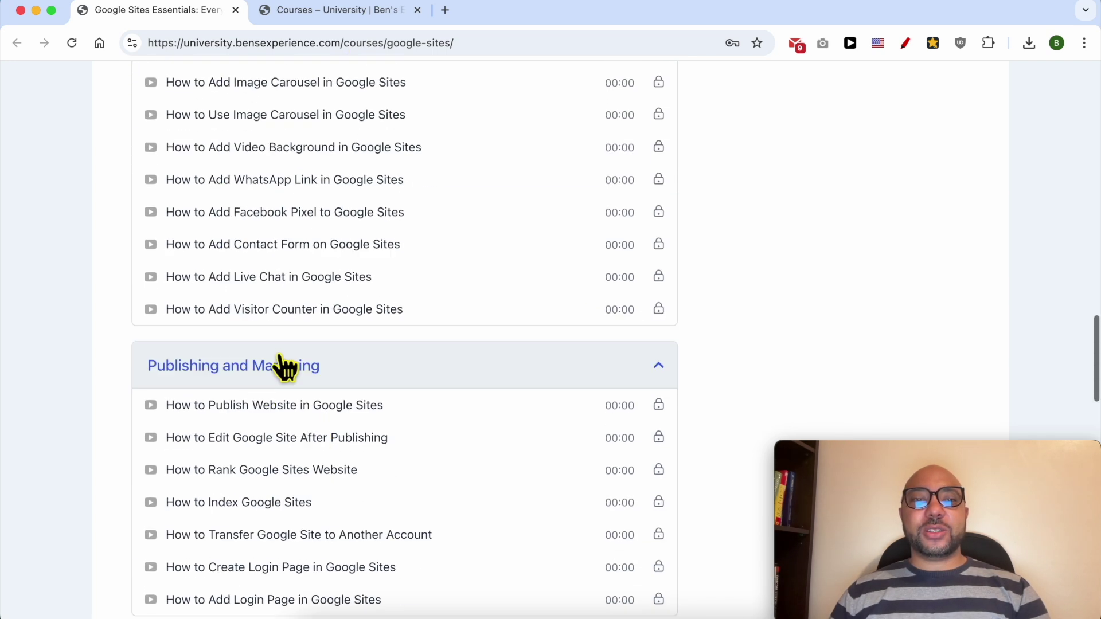
pyautogui.scroll(3, 283, 363)
pyautogui.scroll(3, 312, 192)
pyautogui.click(325, 17)
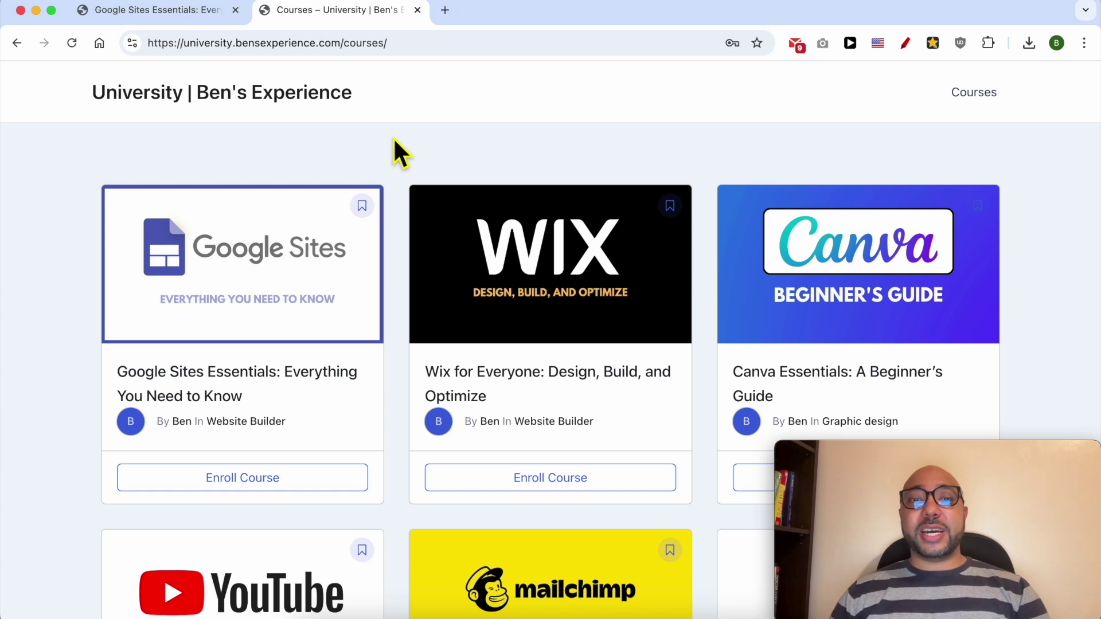
pyautogui.scroll(-1, 393, 142)
pyautogui.scroll(-1, 393, 142)
pyautogui.scroll(-1, 394, 143)
pyautogui.scroll(-1, 394, 143)
pyautogui.scroll(-1, 395, 142)
pyautogui.scroll(-3, 396, 151)
pyautogui.scroll(-3, 396, 152)
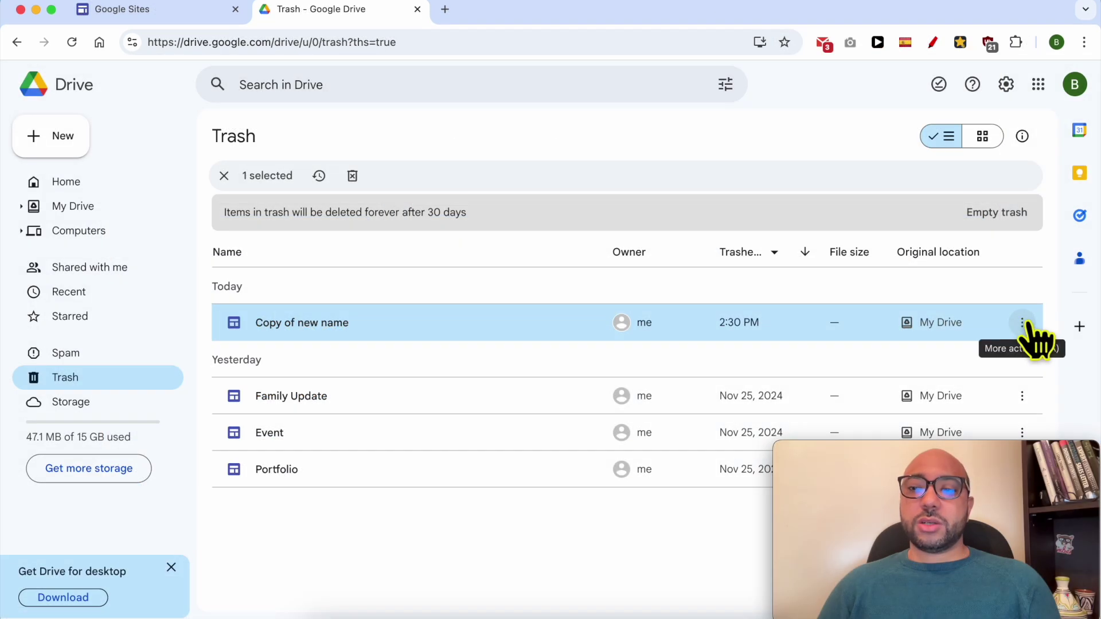
# Step: Restore 'Copy of new name' from Trash via More actions and return to the Sites home page
pyautogui.click(1021, 323)
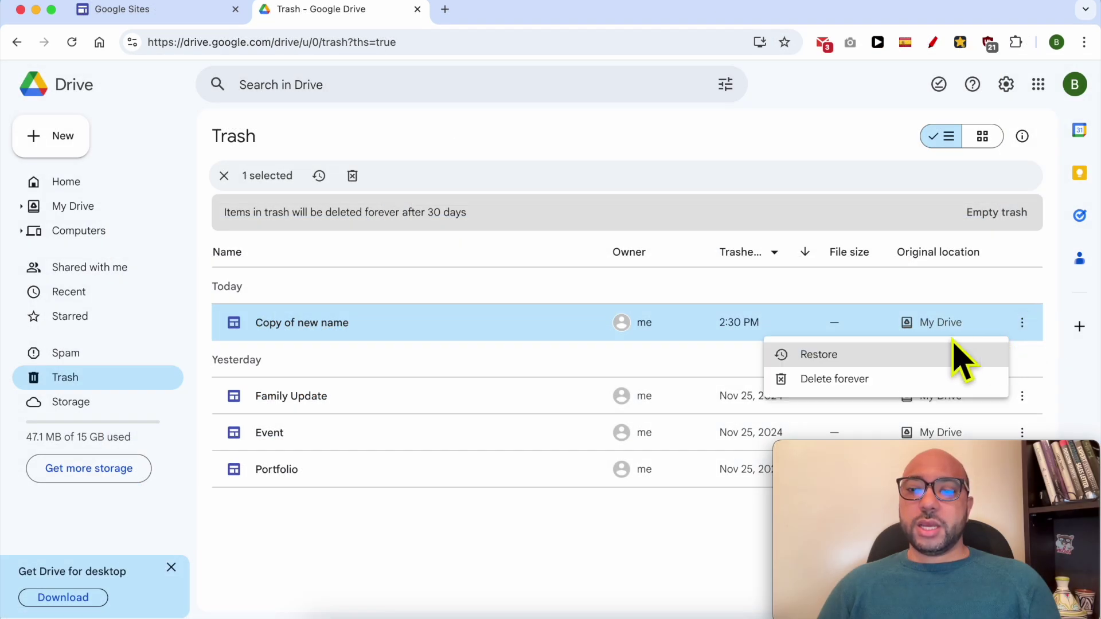
pyautogui.click(846, 359)
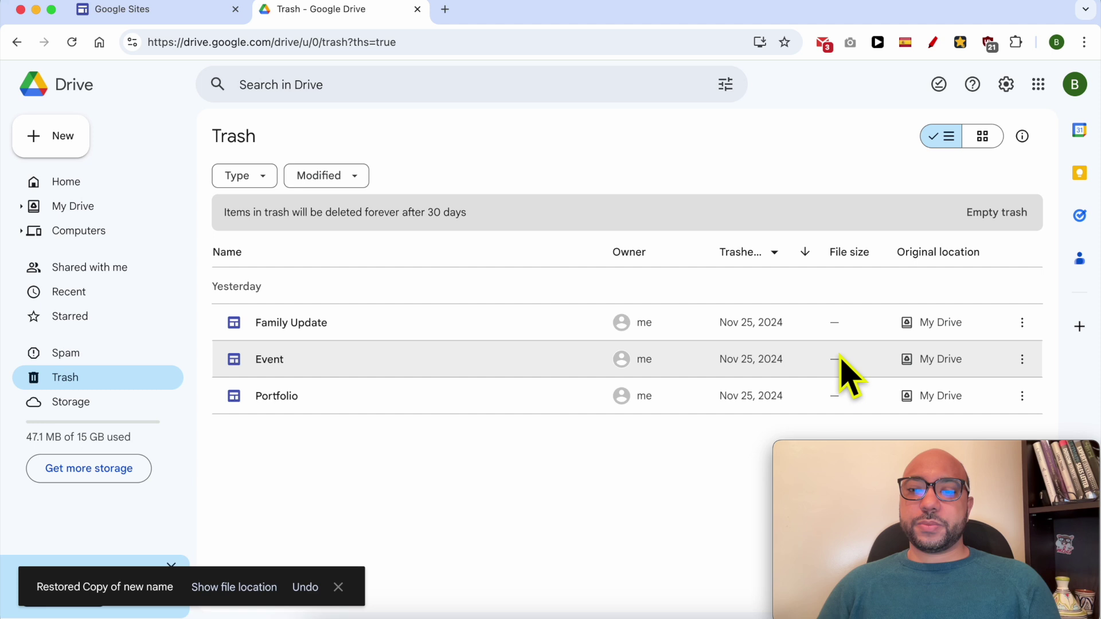
pyautogui.click(194, 13)
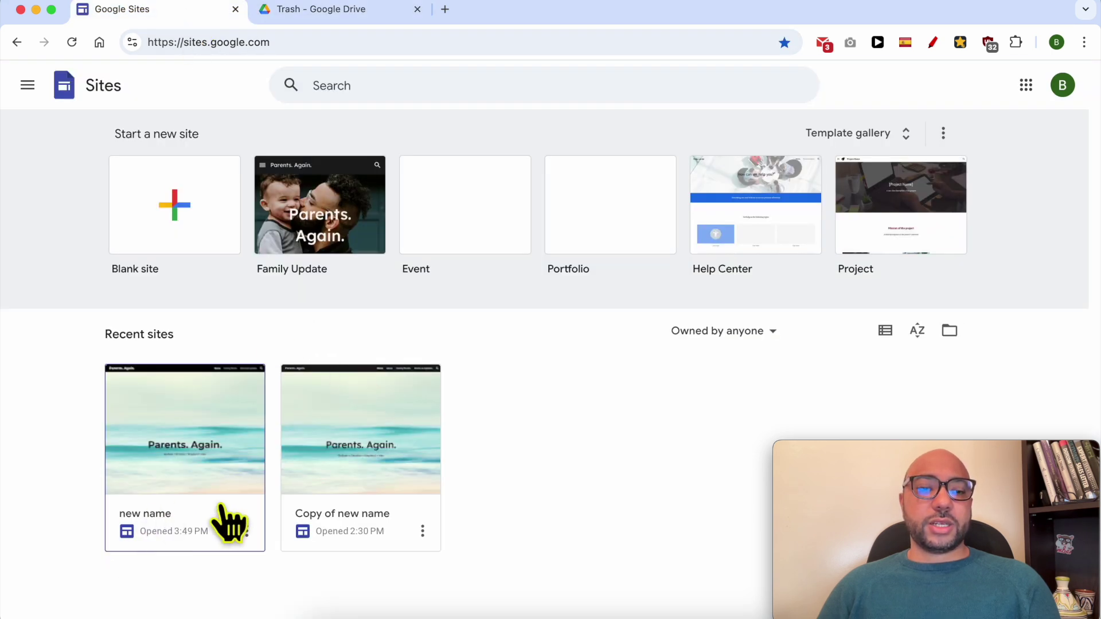